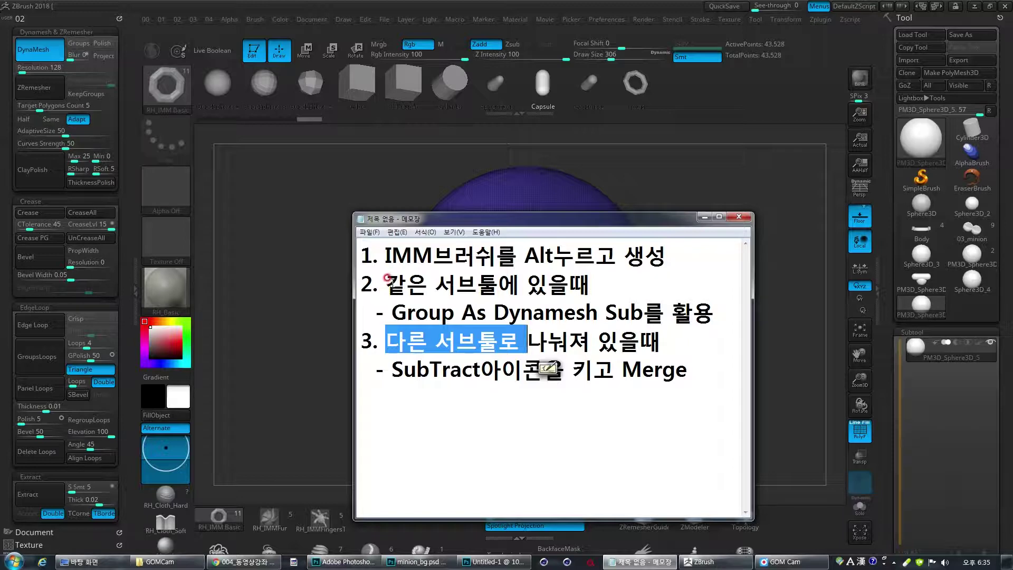
# Step: Review the three listed methods for subtracting meshes with DynaMesh in the Notepad notes
pyautogui.click(402, 315)
pyautogui.click(585, 325)
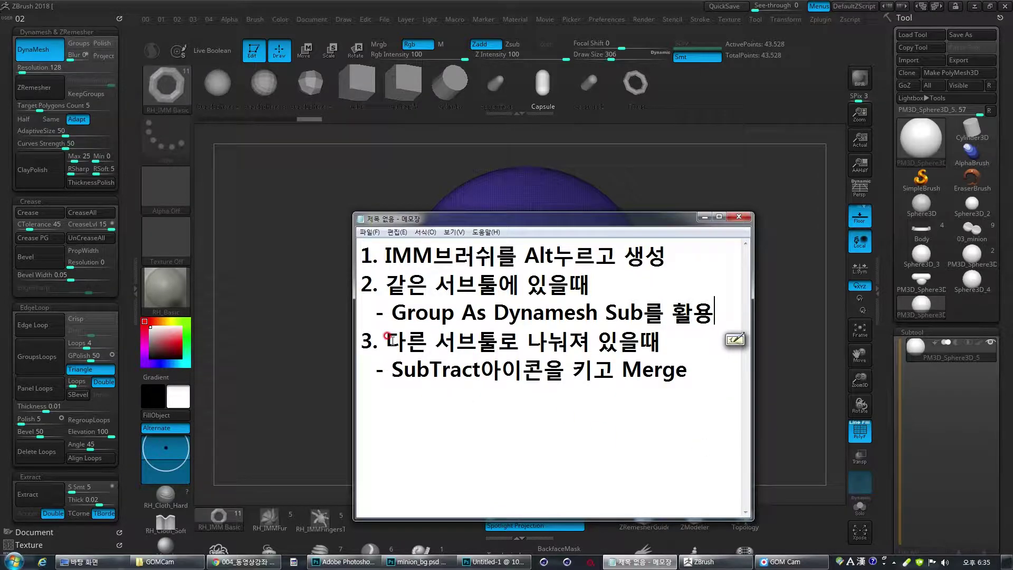
pyautogui.moveTo(391, 340); pyautogui.dragTo(574, 342)
pyautogui.click(666, 342)
pyautogui.moveTo(393, 359); pyautogui.dragTo(528, 370)
pyautogui.click(691, 369)
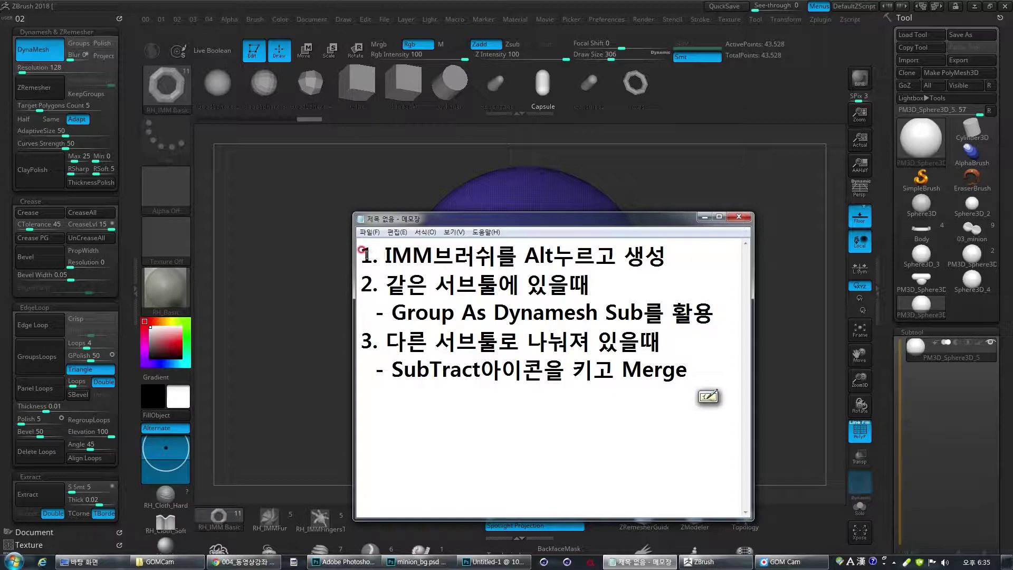
pyautogui.moveTo(384, 255); pyautogui.dragTo(626, 252)
pyautogui.click(667, 250)
# Step: Switch to ZBrush and pick the IMM Primitives brush with the Insert Sphere mesh
pyautogui.hotkey('alt', 'Tab')
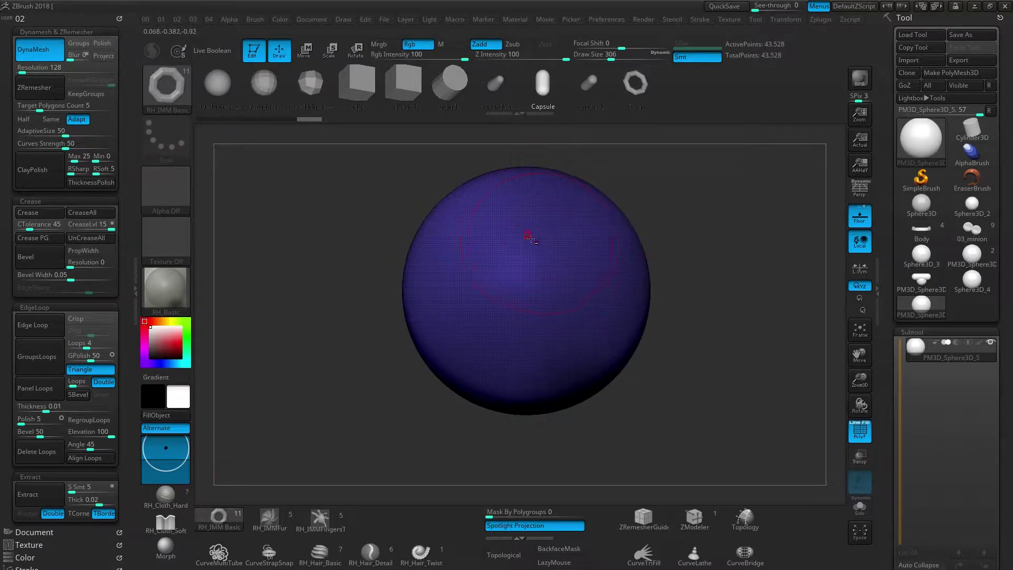
pyautogui.keyDown('alt'); pyautogui.moveTo(601, 226); pyautogui.dragTo(589, 268, button='right'); pyautogui.keyUp('alt')
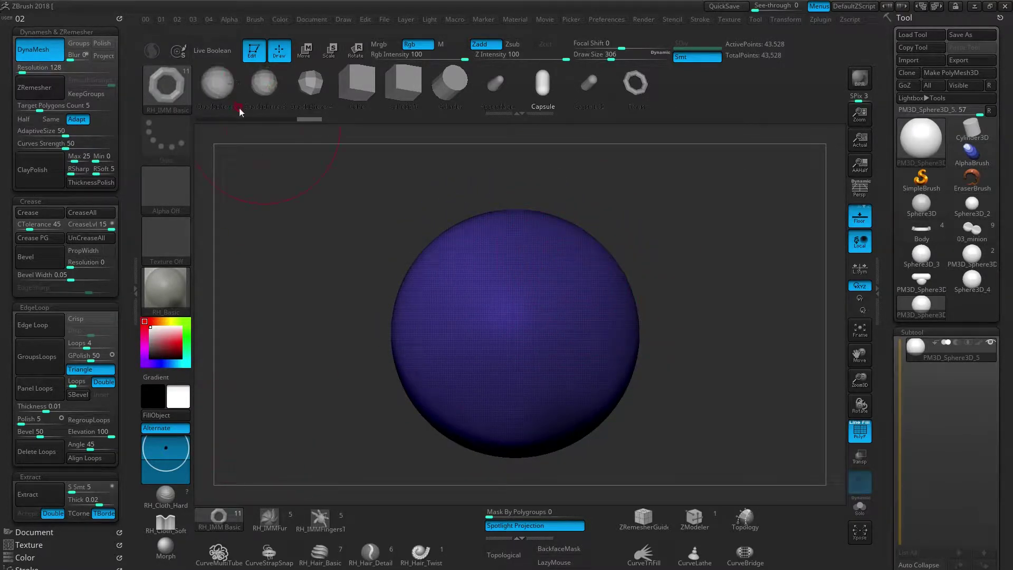
pyautogui.press('b')
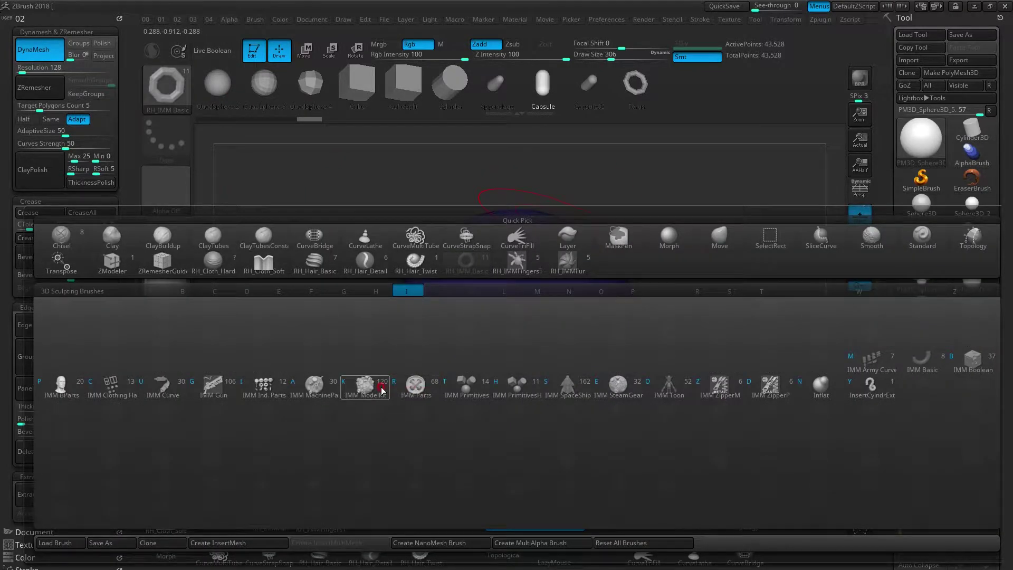
pyautogui.click(454, 391)
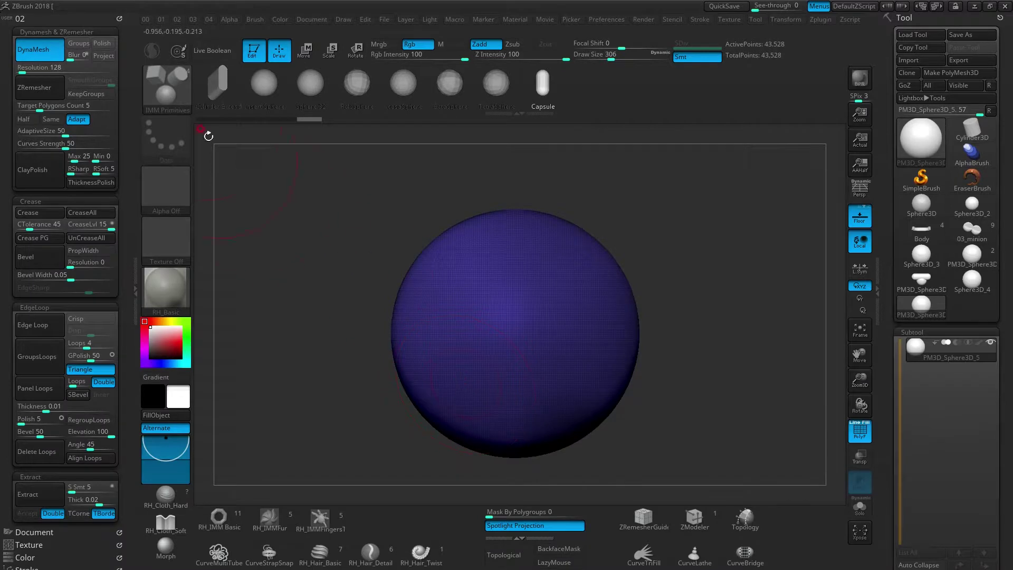
pyautogui.click(259, 84)
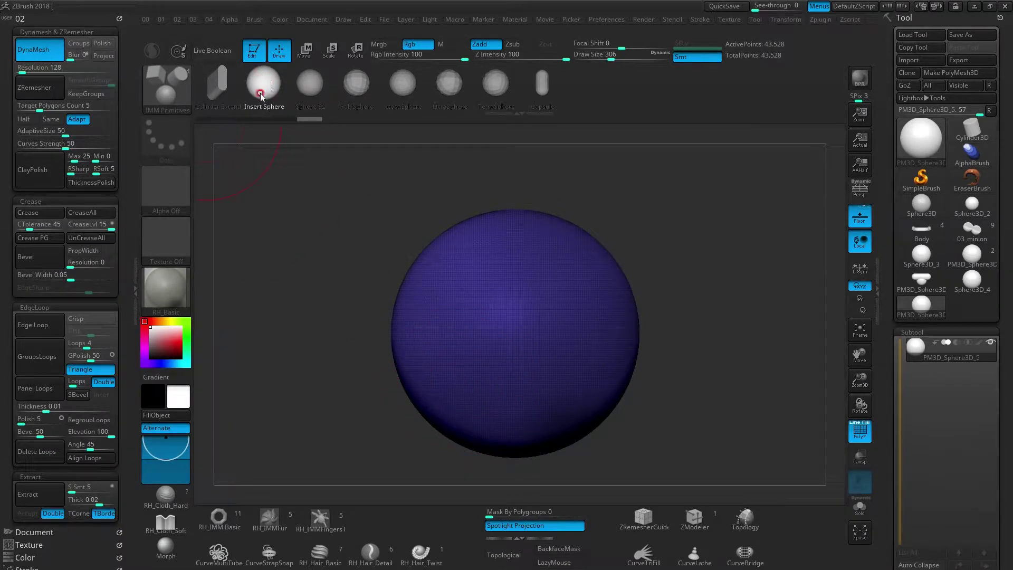
pyautogui.moveTo(578, 280); pyautogui.dragTo(599, 343)
pyautogui.moveTo(577, 298)
pyautogui.mouseDown(button='right')
pyautogui.moveTo(596, 291)
pyautogui.moveTo(567, 297)
pyautogui.mouseUp(button='right')
pyautogui.hotkey('ctrl', 'z')
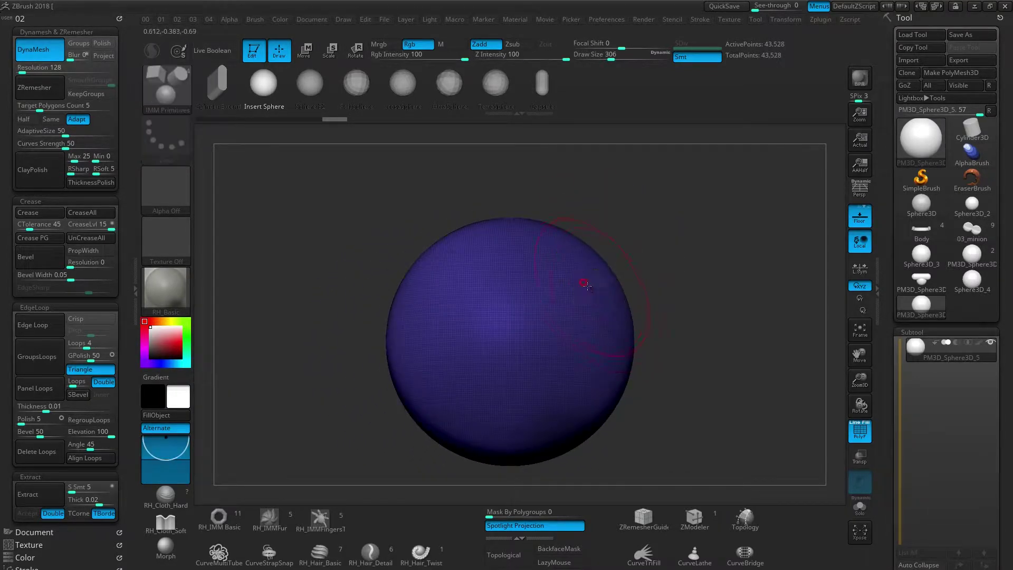
pyautogui.moveTo(535, 248); pyautogui.dragTo(549, 270, button='right')
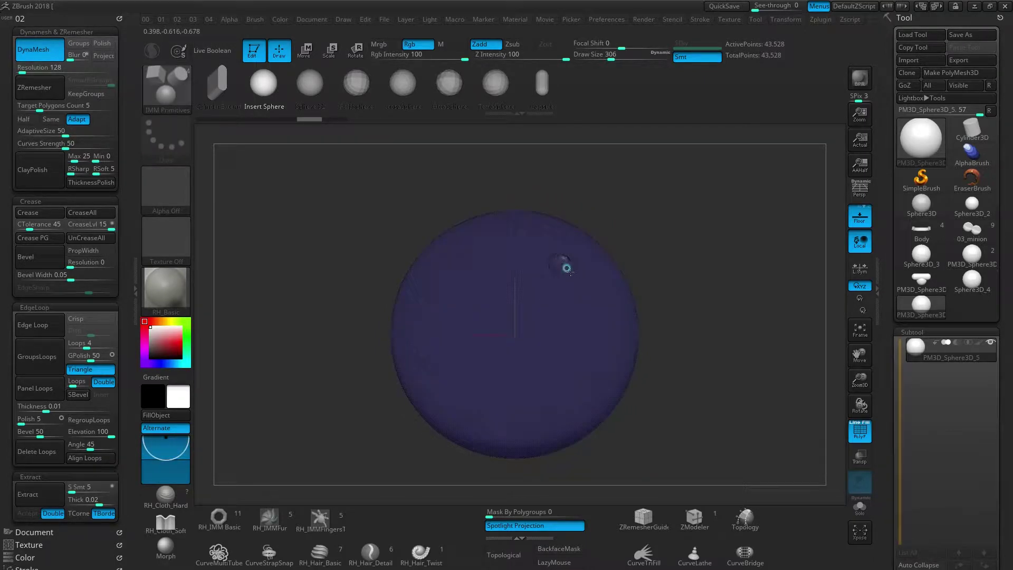
pyautogui.hotkey('ctrl', 'shift', 'z')
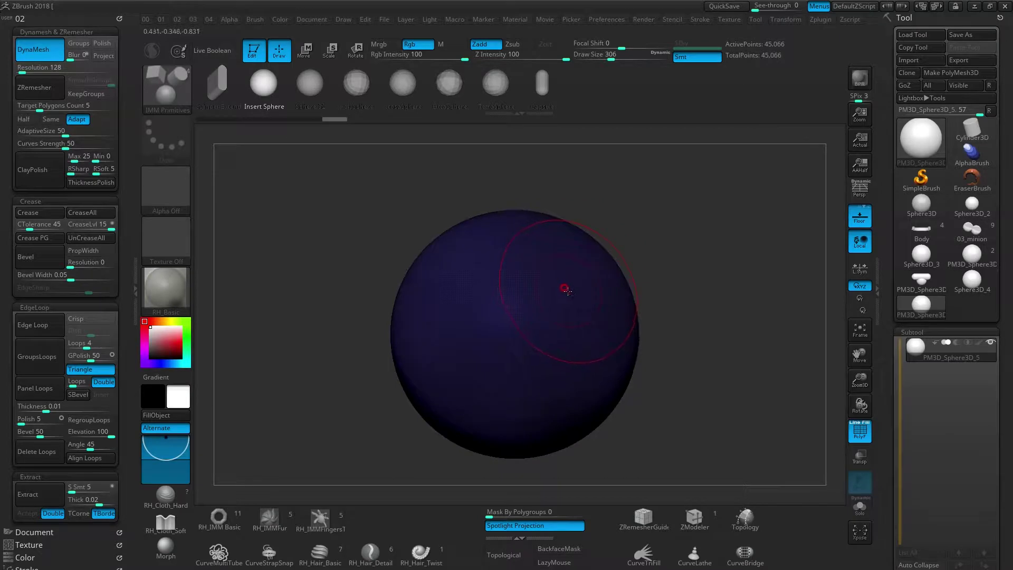
pyautogui.hotkey('ctrl', 'z')
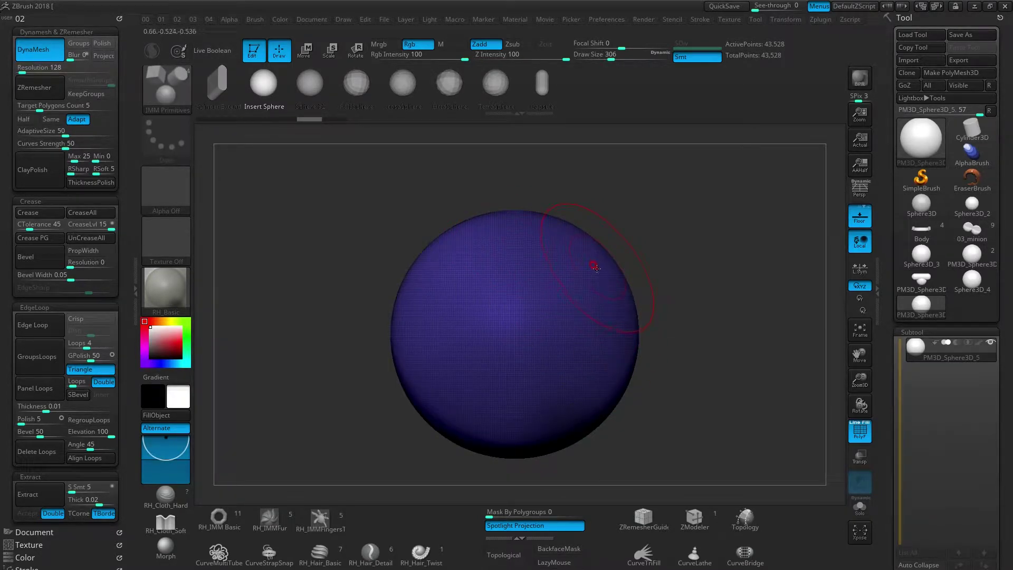
# Step: Set the insert brush's depth placement to the middle of its depth circle
pyautogui.click(254, 19)
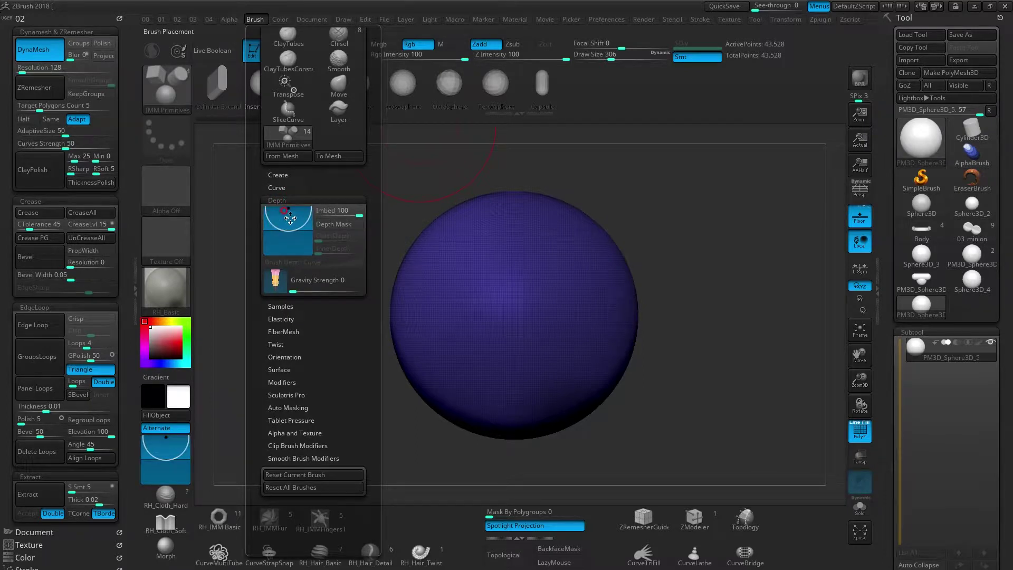
pyautogui.moveTo(289, 230); pyautogui.dragTo(291, 228)
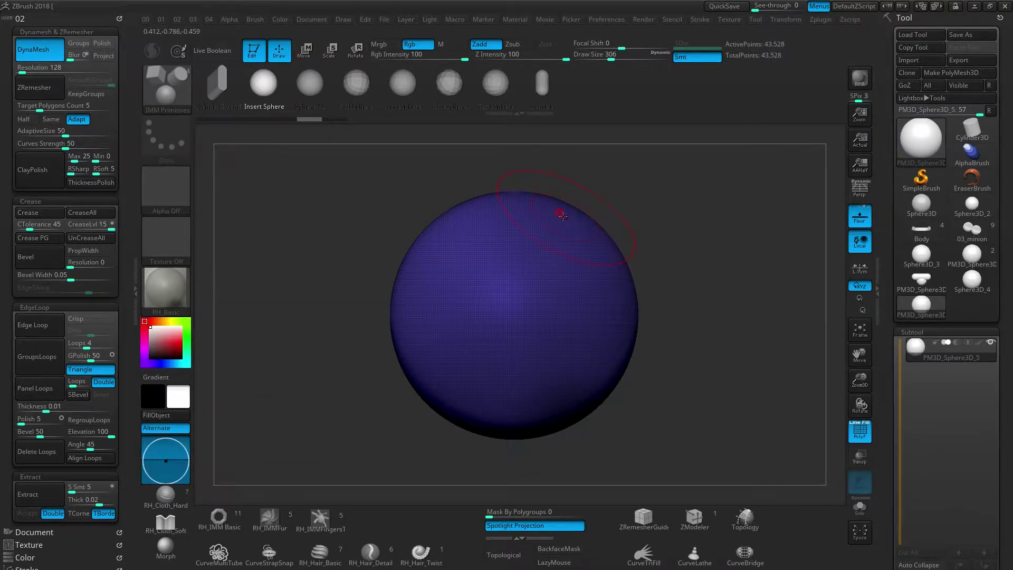
# Step: Try to merge a regularly inserted small sphere into the large sphere's upper right with DynaMesh
pyautogui.moveTo(568, 234)
pyautogui.mouseDown()
pyautogui.moveTo(592, 267)
pyautogui.moveTo(532, 190)
pyautogui.mouseUp()
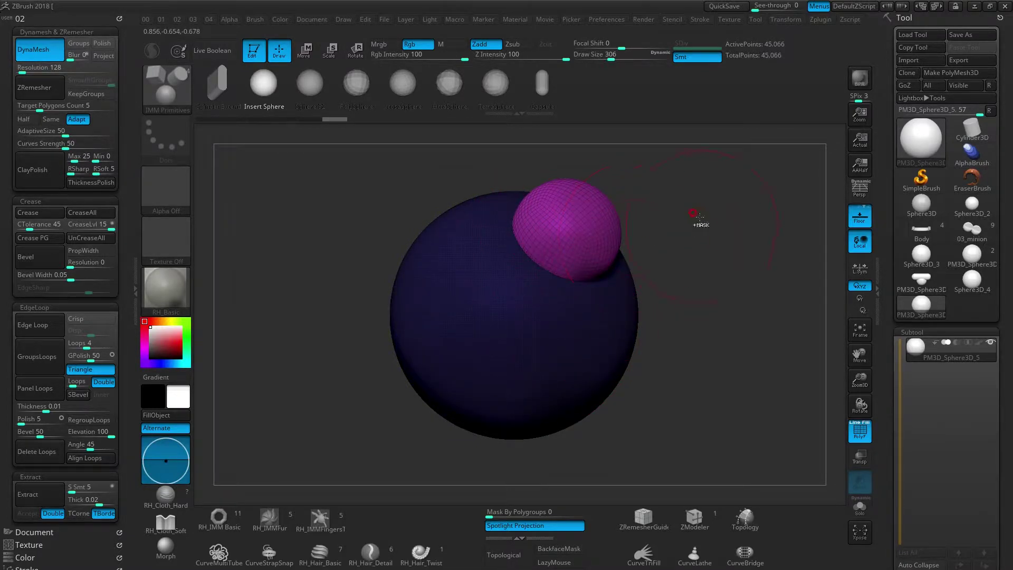
pyautogui.keyDown('ctrl'); pyautogui.moveTo(702, 226); pyautogui.dragTo(707, 186); pyautogui.keyUp('ctrl')
pyautogui.keyDown('ctrl'); pyautogui.moveTo(554, 289); pyautogui.dragTo(595, 263, button='right'); pyautogui.keyUp('ctrl')
pyautogui.hotkey('ctrl', 'z')
pyautogui.hotkey('ctrl', 'z')
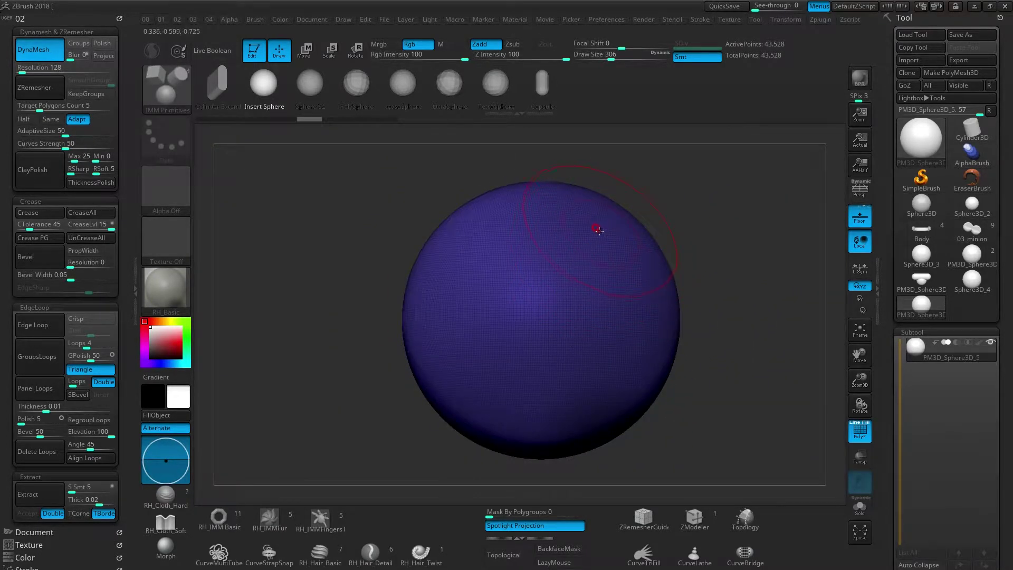
# Step: Insert a subtractive small sphere at the large sphere's upper right and remesh with DynaMesh to carve it out
pyautogui.moveTo(598, 225); pyautogui.dragTo(649, 238)
pyautogui.moveTo(650, 240); pyautogui.dragTo(588, 157, button='right')
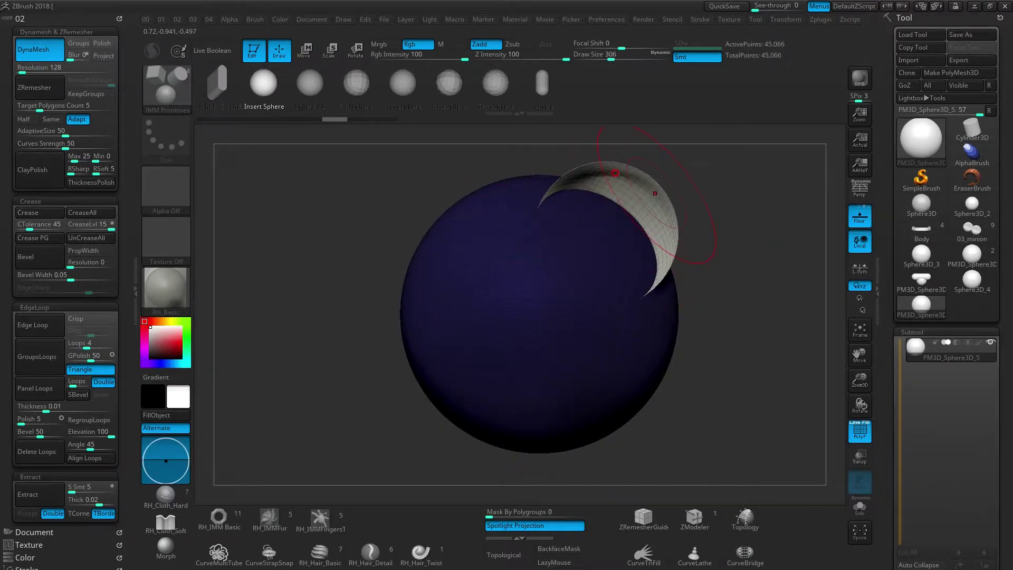
pyautogui.moveTo(600, 248); pyautogui.dragTo(611, 150, button='right')
pyautogui.moveTo(583, 235)
pyautogui.keyDown('ctrl'); pyautogui.mouseDown(button='right')
pyautogui.moveTo(616, 235)
pyautogui.moveTo(594, 254)
pyautogui.moveTo(606, 235)
pyautogui.moveTo(662, 210)
pyautogui.mouseUp(button='right'); pyautogui.keyUp('ctrl')
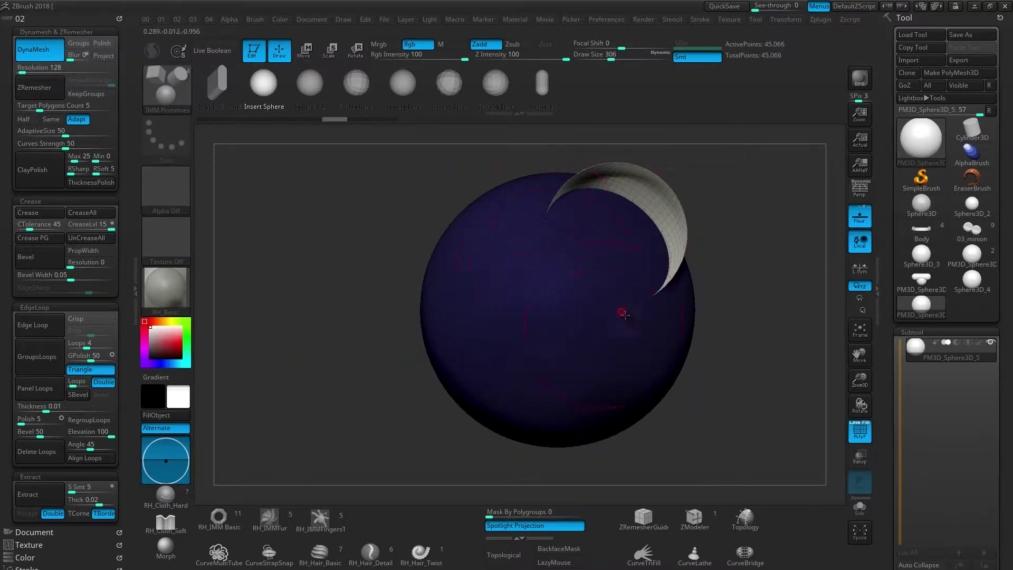
pyautogui.moveTo(589, 223); pyautogui.dragTo(641, 178, button='right')
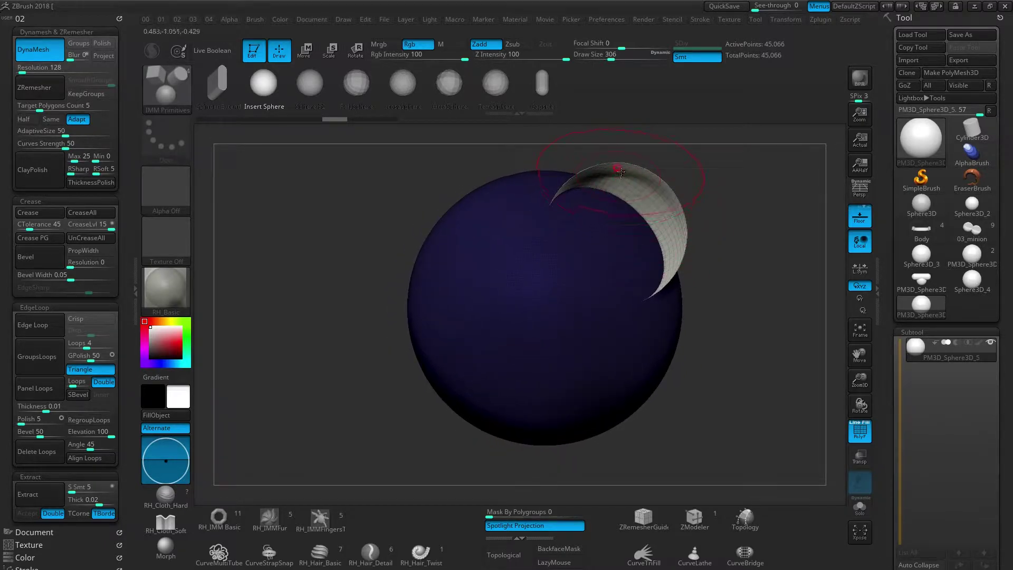
pyautogui.moveTo(641, 193)
pyautogui.mouseDown(button='right')
pyautogui.moveTo(631, 201)
pyautogui.moveTo(650, 190)
pyautogui.mouseUp(button='right')
pyautogui.moveTo(629, 255); pyautogui.dragTo(610, 252, button='right')
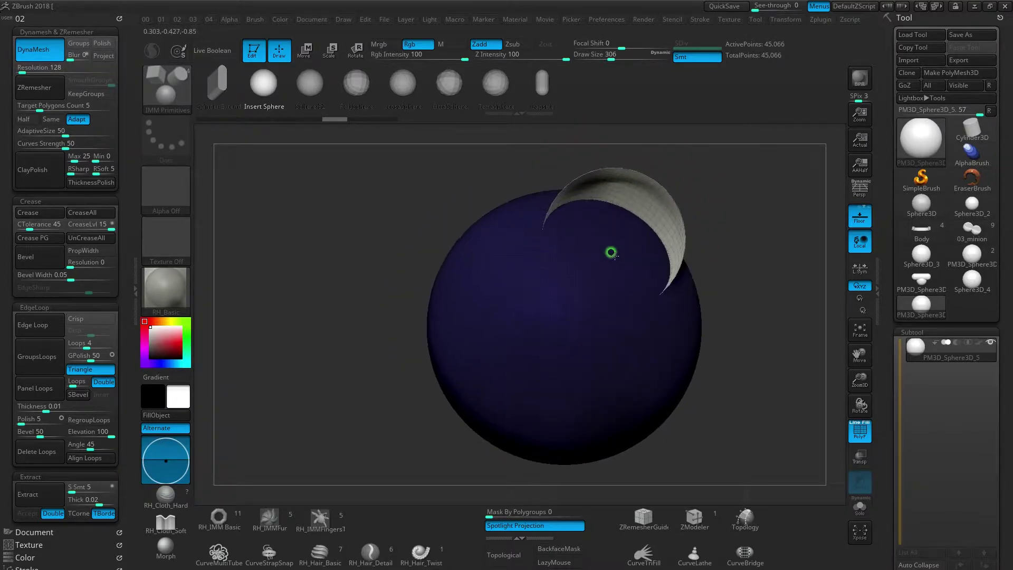
pyautogui.keyDown('alt'); pyautogui.moveTo(595, 315); pyautogui.dragTo(529, 292, button='right'); pyautogui.keyUp('alt')
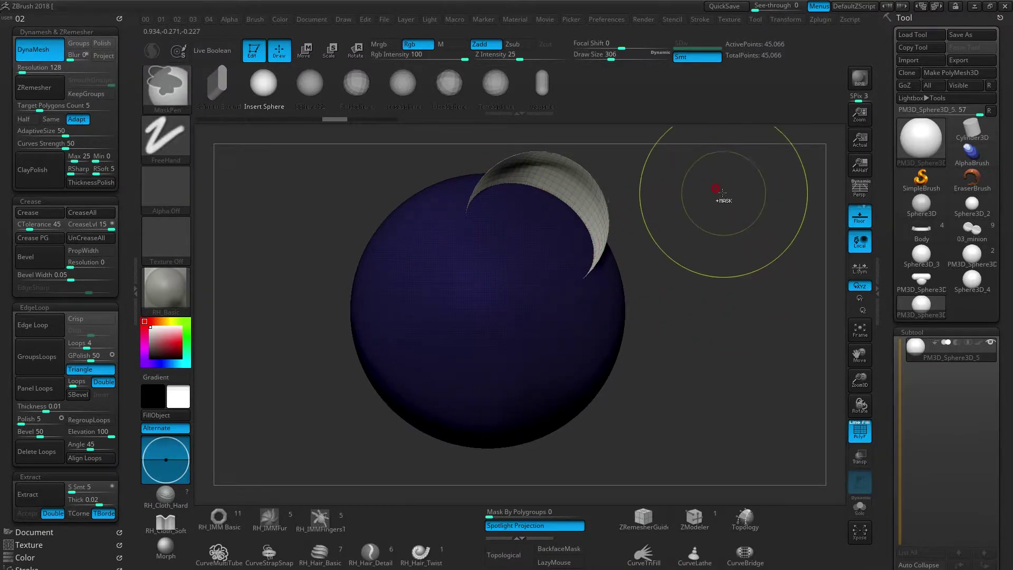
pyautogui.keyDown('ctrl'); pyautogui.moveTo(723, 194); pyautogui.dragTo(778, 240); pyautogui.keyUp('ctrl')
pyautogui.keyDown('ctrl'); pyautogui.moveTo(683, 170); pyautogui.dragTo(774, 301); pyautogui.keyUp('ctrl')
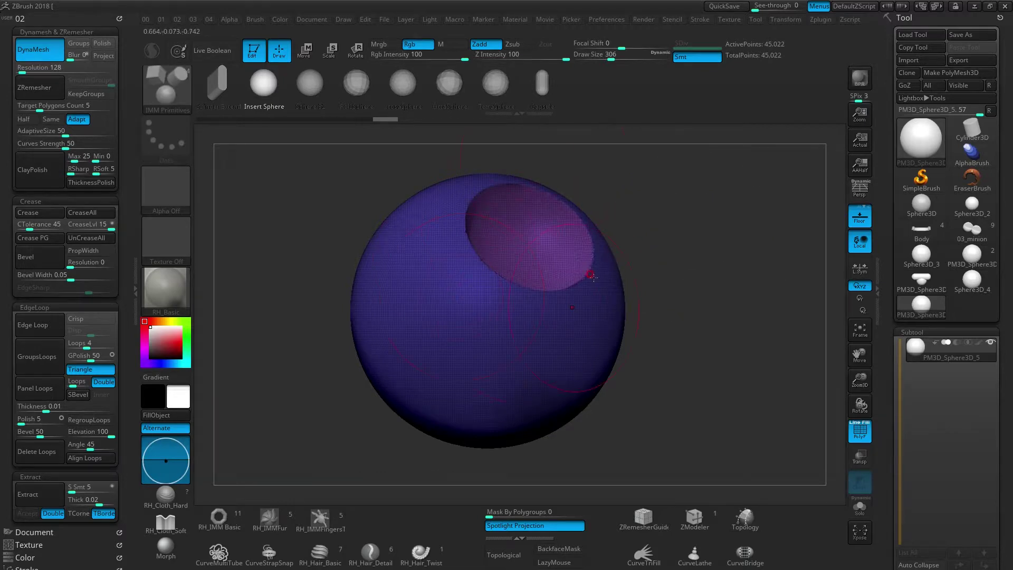
# Step: Switch to the Notepad notes and review the second method, using Group As Dynamesh Sub within one subtool
pyautogui.hotkey('alt', 'Tab')
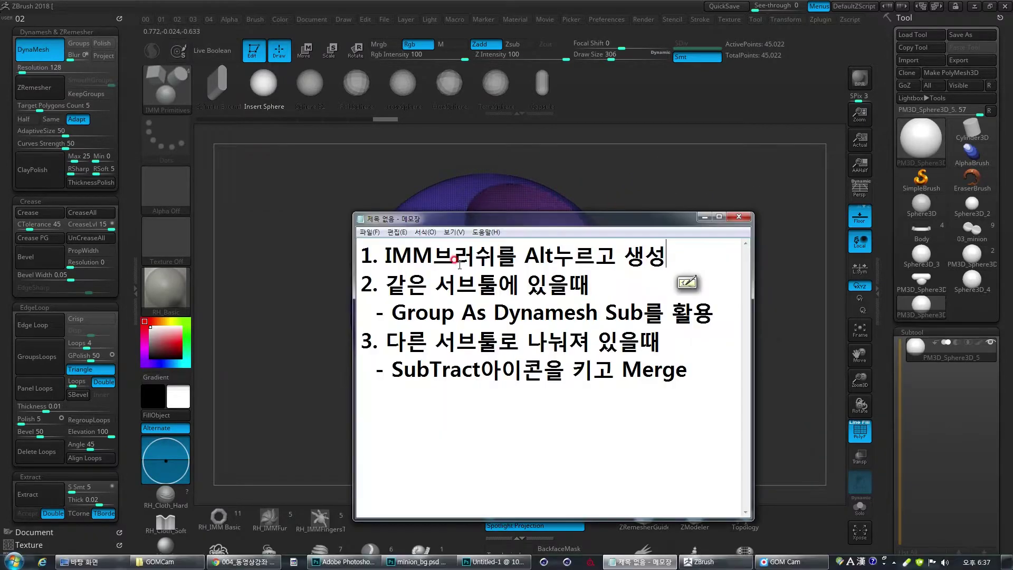
pyautogui.moveTo(386, 283); pyautogui.dragTo(458, 284)
pyautogui.click(501, 282)
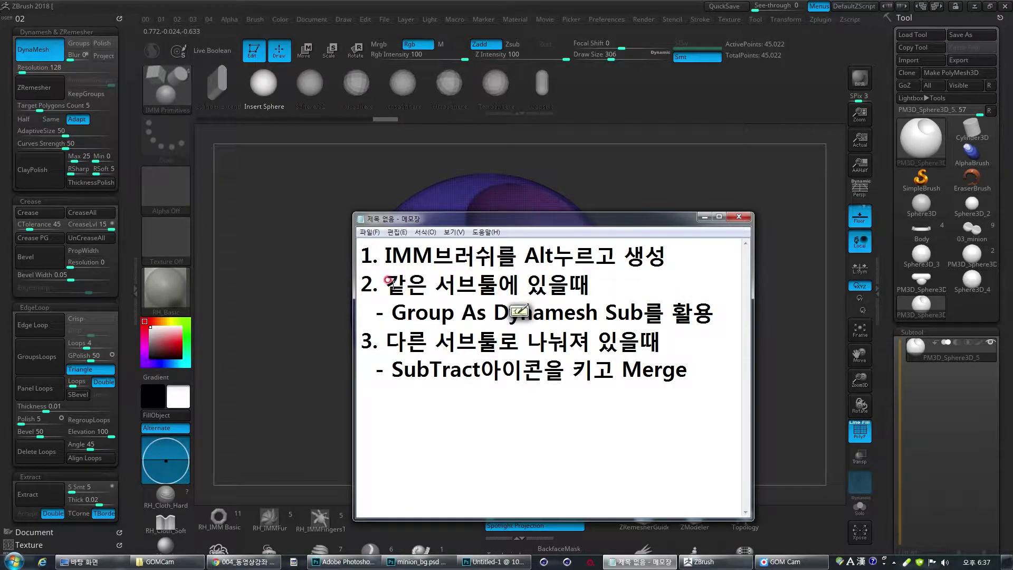
pyautogui.moveTo(387, 284); pyautogui.dragTo(406, 283)
pyautogui.click(488, 316)
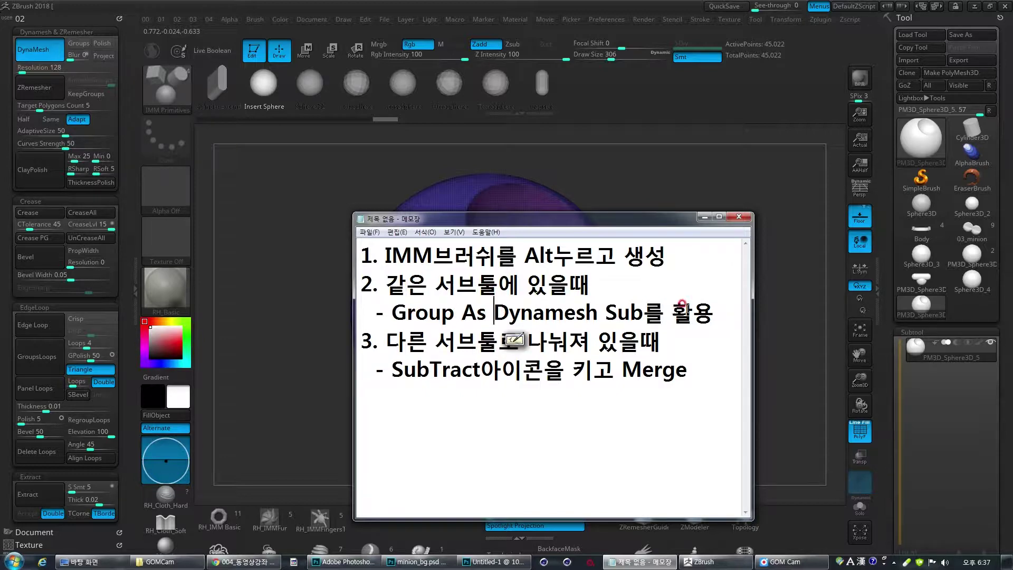
# Step: Switch to ZBrush, load the tool that combines a capsule and a sphere, and inspect how the two overlap
pyautogui.hotkey('alt', 'Tab')
pyautogui.click(921, 280)
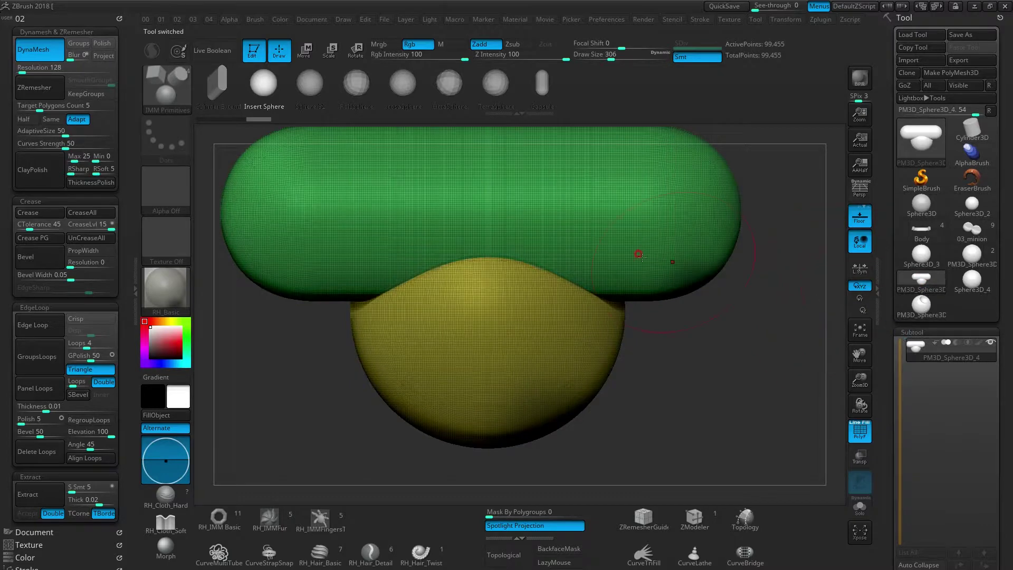
pyautogui.moveTo(543, 283)
pyautogui.keyDown('alt'); pyautogui.mouseDown(button='right')
pyautogui.moveTo(547, 296)
pyautogui.moveTo(506, 289)
pyautogui.moveTo(541, 270)
pyautogui.mouseUp(button='right'); pyautogui.keyUp('alt')
pyautogui.moveTo(508, 306); pyautogui.dragTo(520, 302, button='right')
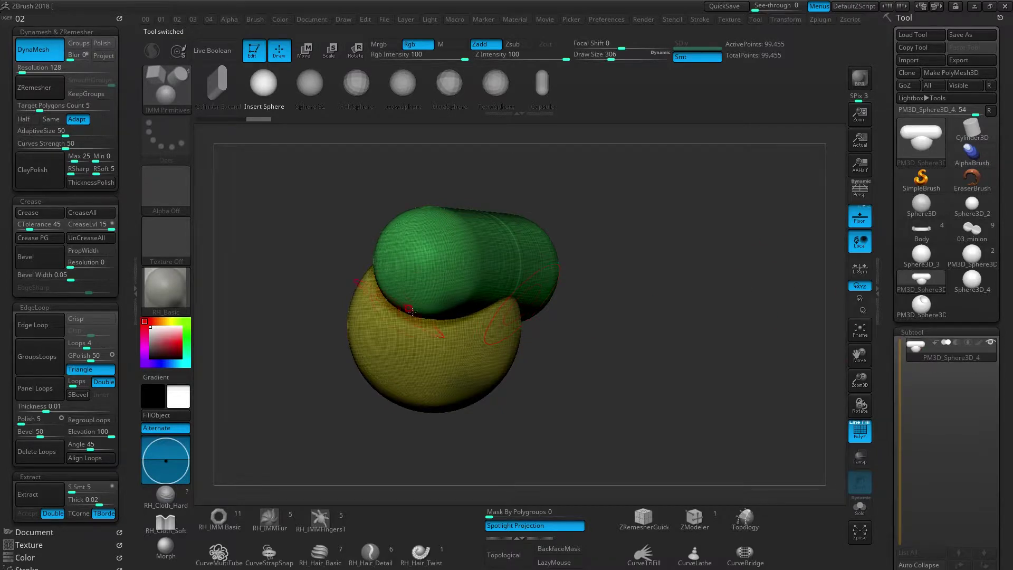
pyautogui.moveTo(461, 334); pyautogui.dragTo(487, 344, button='right')
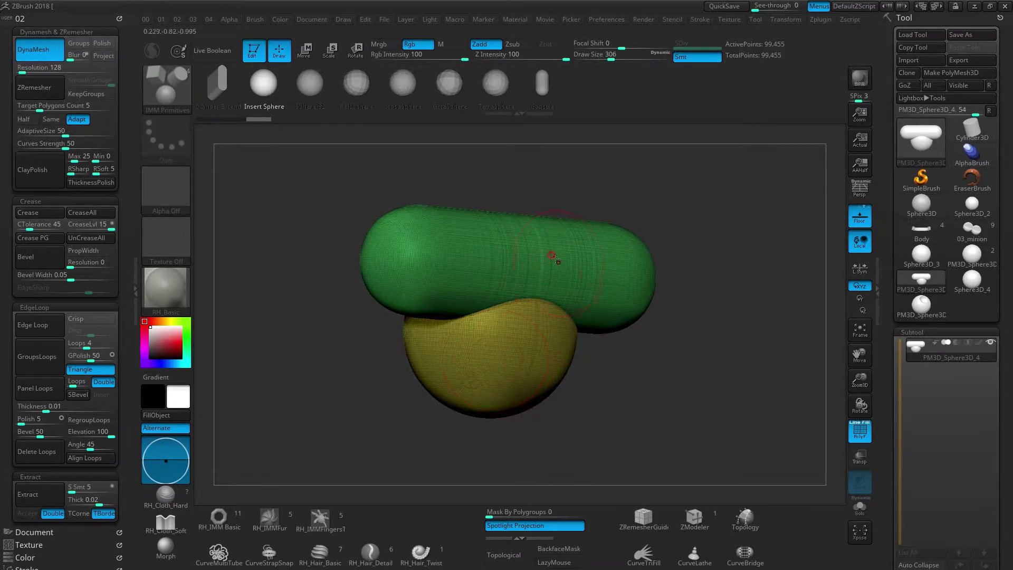
pyautogui.moveTo(506, 344); pyautogui.dragTo(511, 251, button='right')
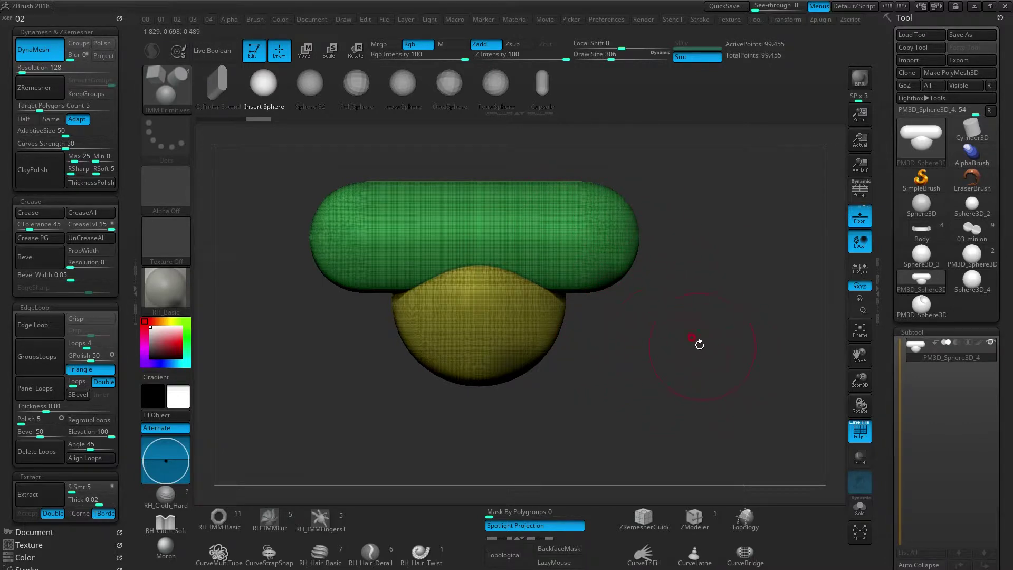
# Step: Isolate the green capsule polygroup and mark it as subtractive with Group As Dynamesh Sub
pyautogui.keyDown('ctrl'); pyautogui.keyDown('shift'); pyautogui.click(596, 220); pyautogui.keyUp('shift'); pyautogui.keyUp('ctrl')
pyautogui.moveTo(887, 280); pyautogui.dragTo(887, 224)
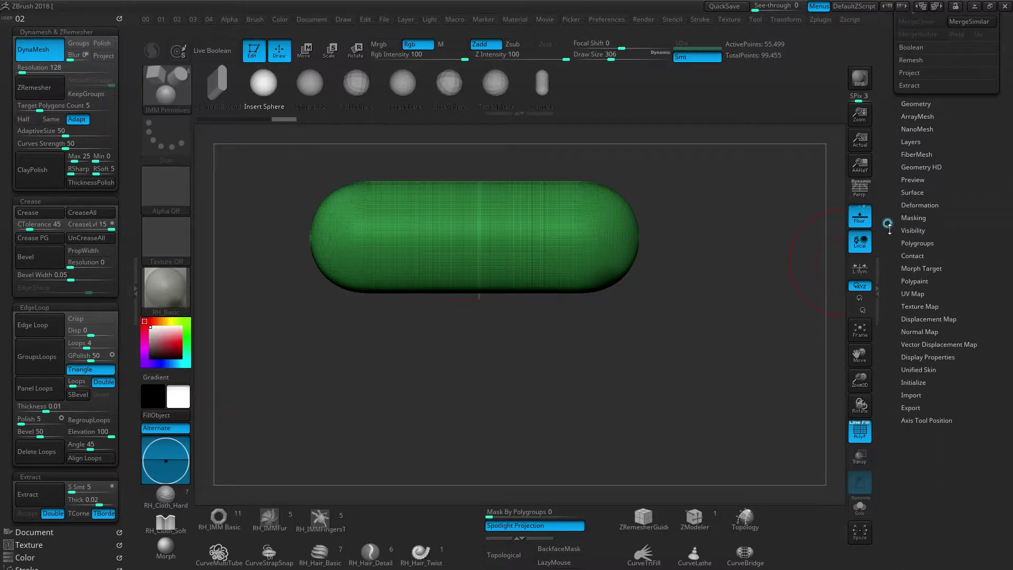
pyautogui.click(926, 245)
pyautogui.moveTo(894, 128); pyautogui.dragTo(892, 206)
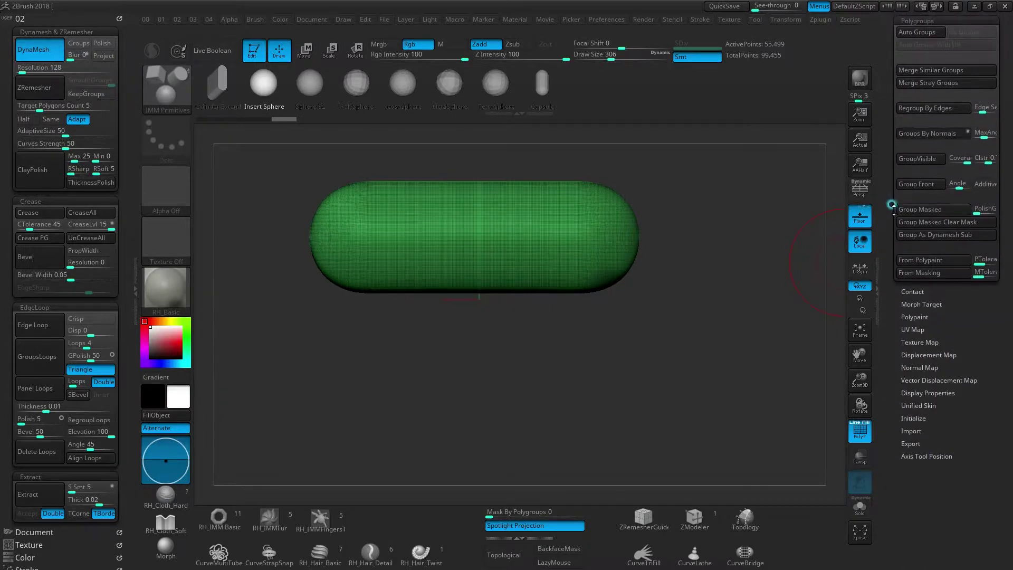
pyautogui.click(944, 235)
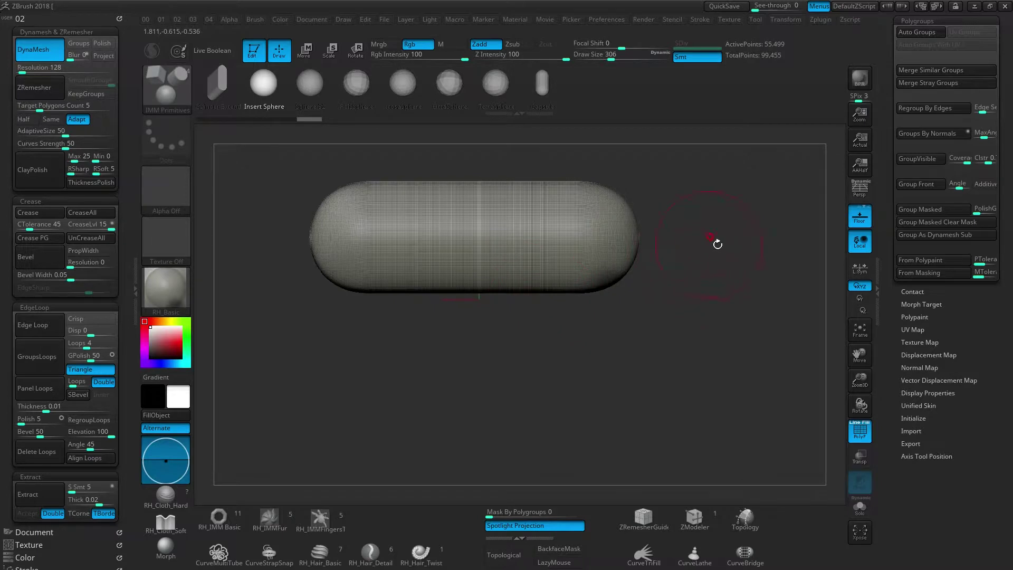
# Step: Show the whole mesh again and remesh with DynaMesh to cut the capsule out of the yellow sphere
pyautogui.keyDown('ctrl'); pyautogui.keyDown('shift'); pyautogui.click(727, 263); pyautogui.keyUp('shift'); pyautogui.keyUp('ctrl')
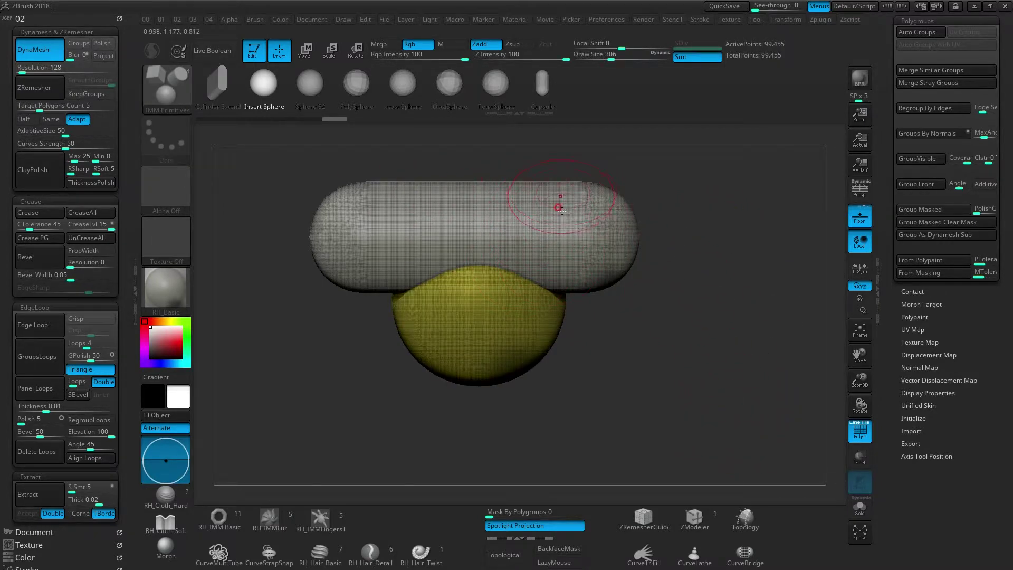
pyautogui.moveTo(521, 243)
pyautogui.keyDown('alt'); pyautogui.mouseDown(button='right')
pyautogui.moveTo(545, 270)
pyautogui.moveTo(509, 245)
pyautogui.mouseUp(button='right'); pyautogui.keyUp('alt')
pyautogui.keyDown('ctrl'); pyautogui.moveTo(685, 197); pyautogui.dragTo(775, 340); pyautogui.keyUp('ctrl')
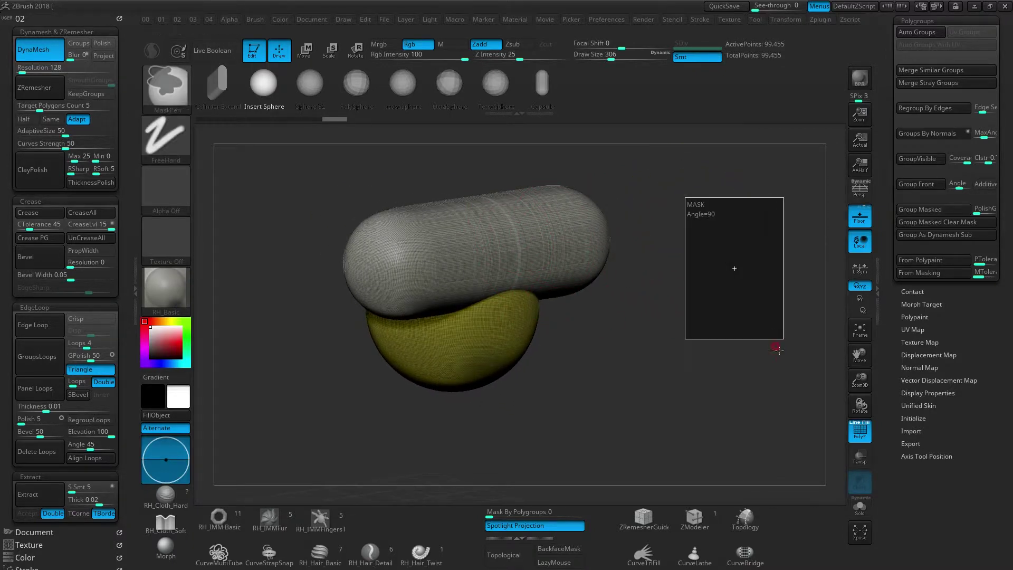
pyautogui.moveTo(521, 315); pyautogui.dragTo(464, 323, button='right')
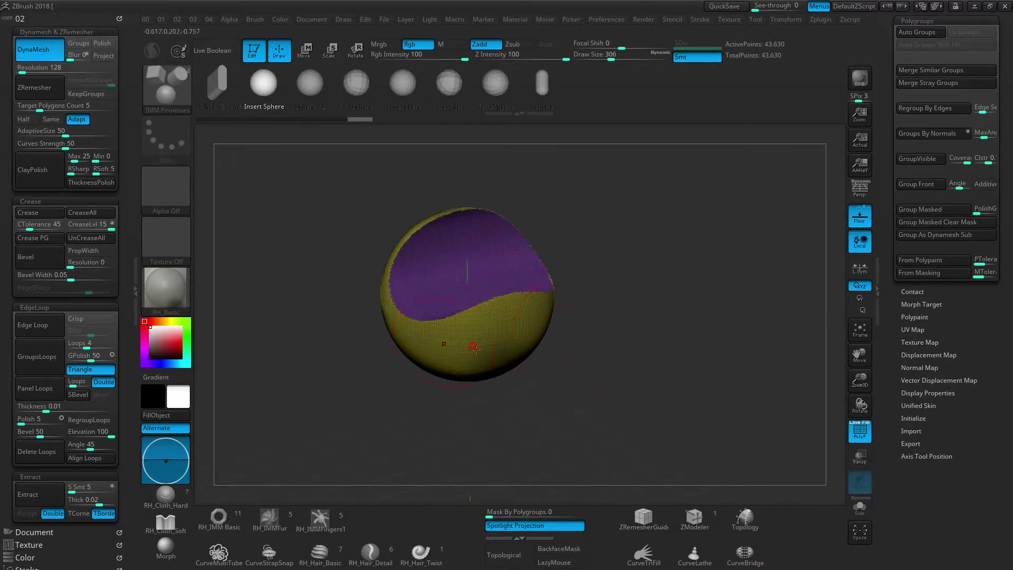
# Step: Switch to the Notepad notes and review the third method, using the SubTract icon and Merge for separate subtools
pyautogui.hotkey('alt', 'Tab')
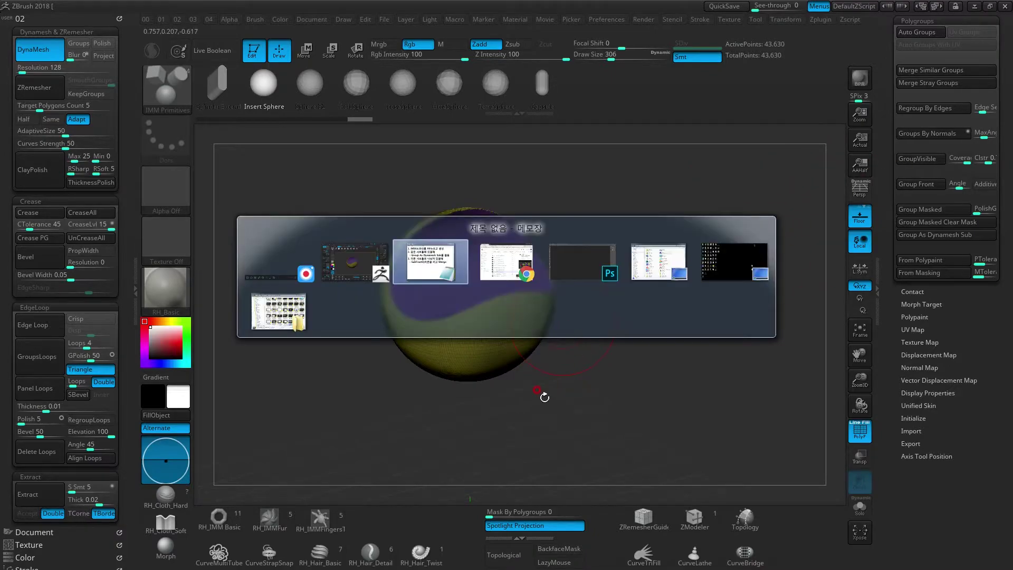
pyautogui.press('Tab')
pyautogui.hotkey('shift', 'Tab')
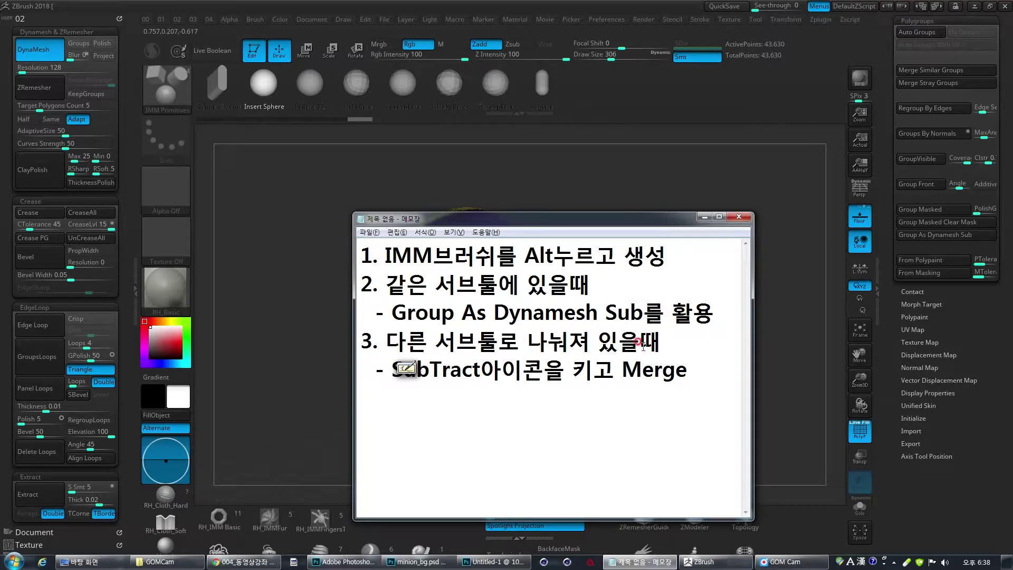
pyautogui.moveTo(391, 369); pyautogui.dragTo(688, 369)
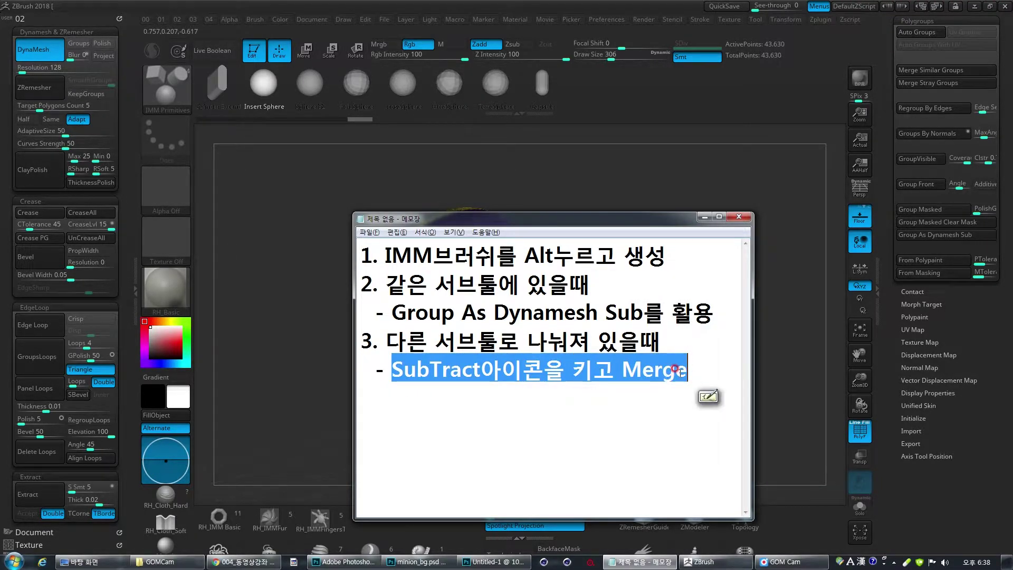
# Step: Switch to ZBrush, load the tool that keeps the capsule and sphere as separate subtools, and select each one in turn
pyautogui.hotkey('alt', 'Tab')
pyautogui.moveTo(889, 138); pyautogui.dragTo(884, 270)
pyautogui.click(977, 165)
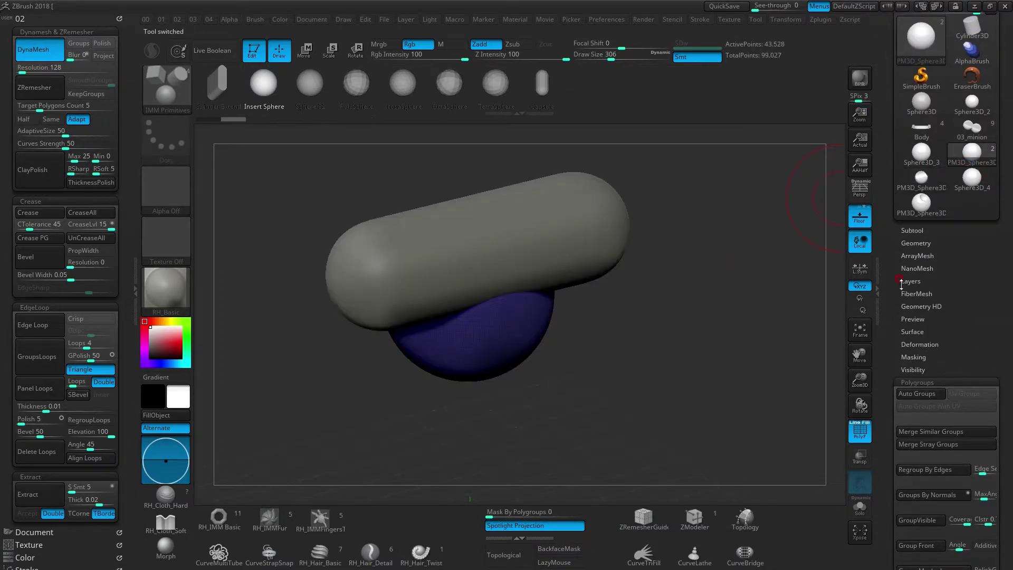
pyautogui.click(911, 231)
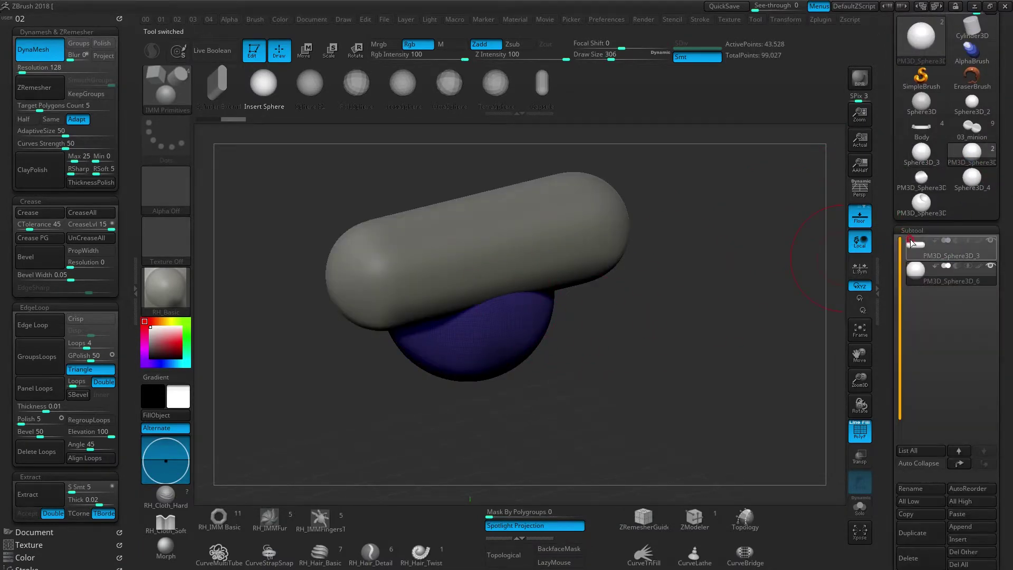
pyautogui.click(908, 239)
pyautogui.click(916, 269)
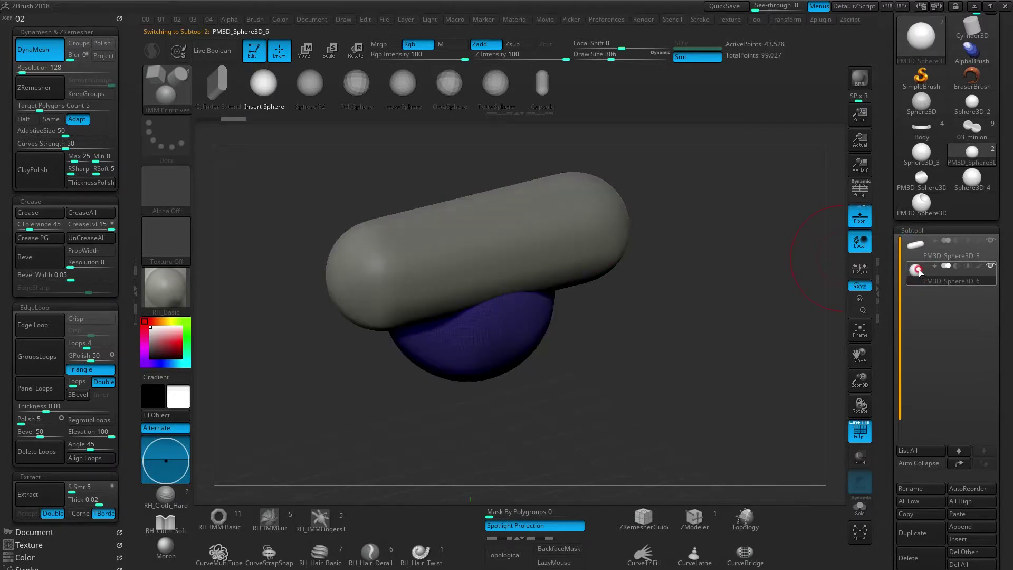
pyautogui.click(915, 244)
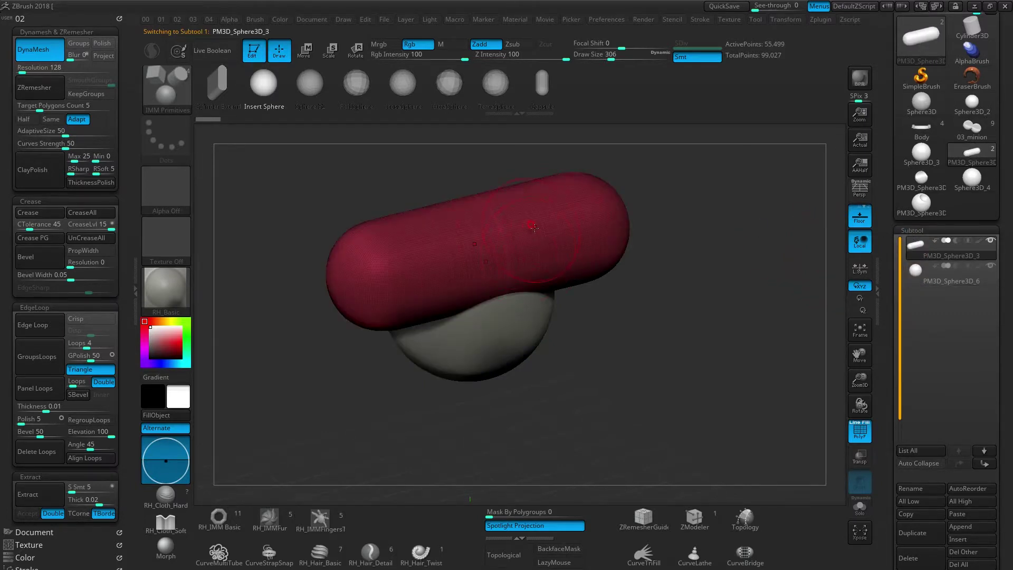
# Step: Move the capsule subtool below the sphere in the subtool order and make the capsule the active subtool
pyautogui.moveTo(912, 255)
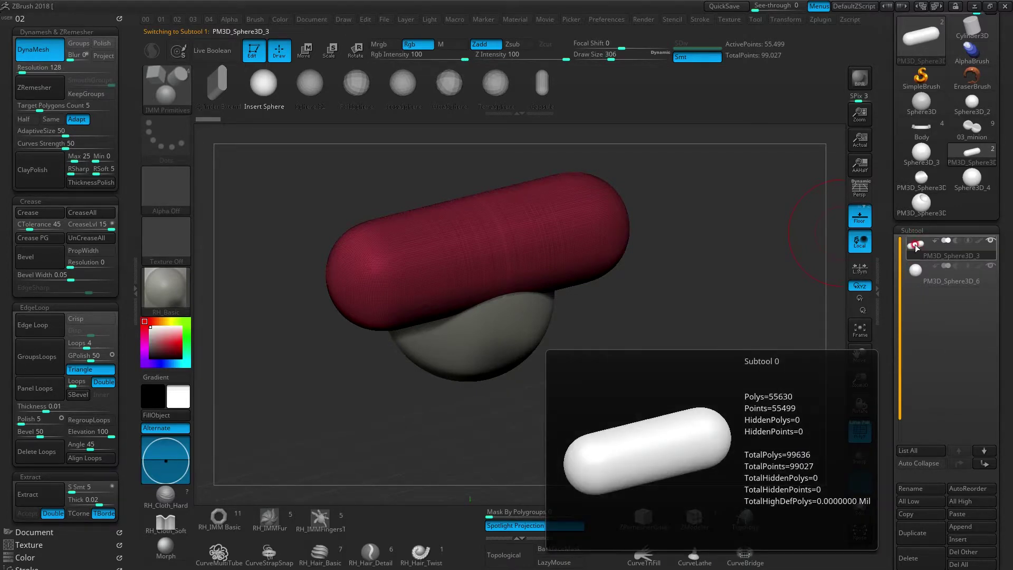
pyautogui.hotkey('ctrl', 'Down')
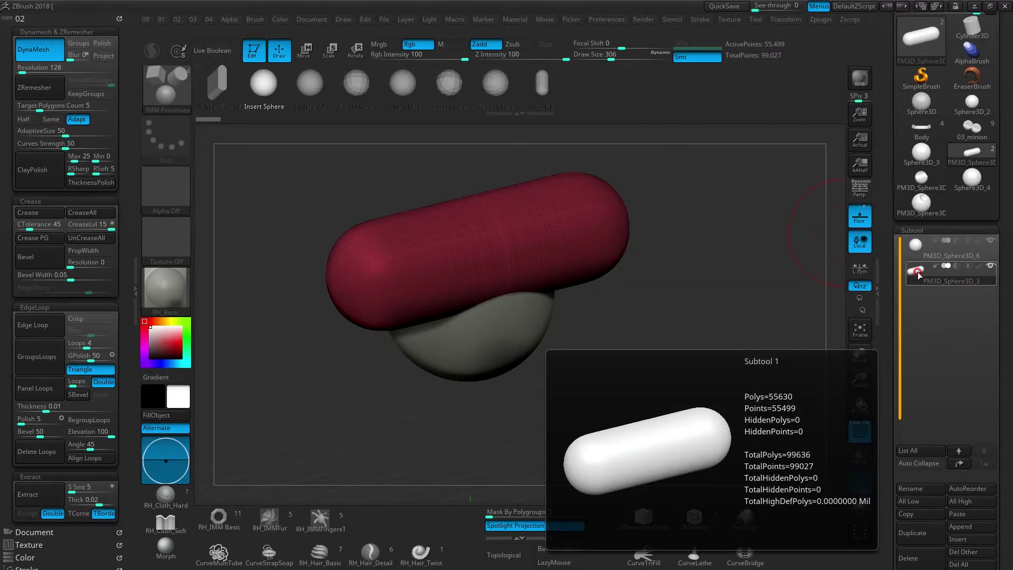
pyautogui.click(961, 452)
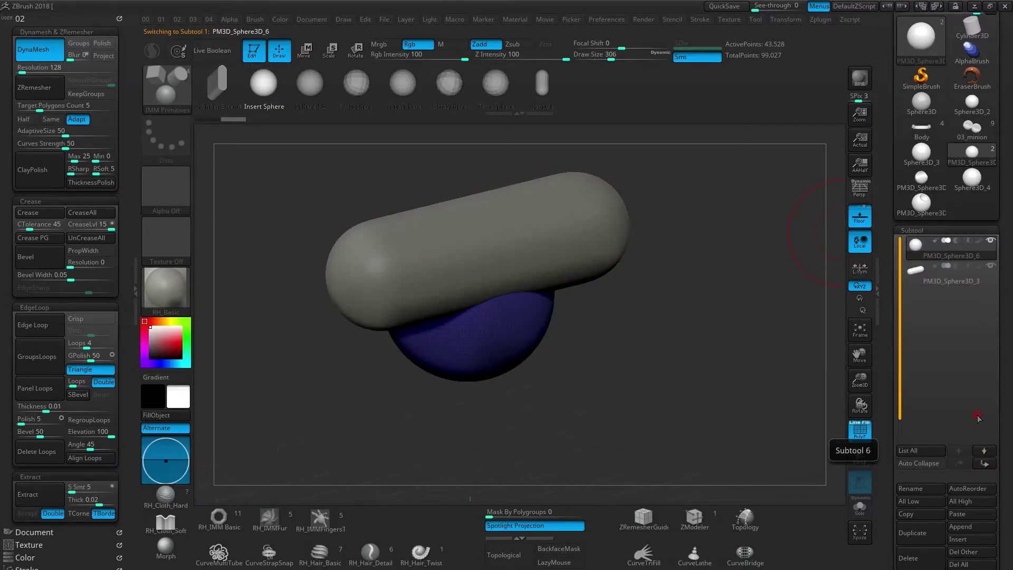
pyautogui.click(984, 450)
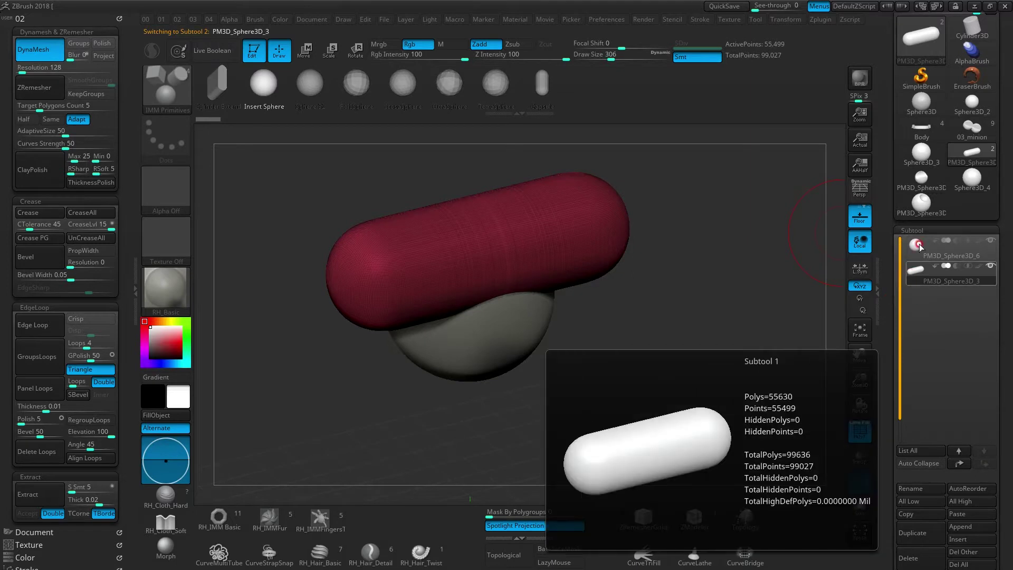
# Step: Set the capsule subtool's Boolean mode to subtraction
pyautogui.moveTo(917, 249)
pyautogui.moveTo(917, 272)
pyautogui.hotkey('shift', 'f')
pyautogui.hotkey('shift', 'f')
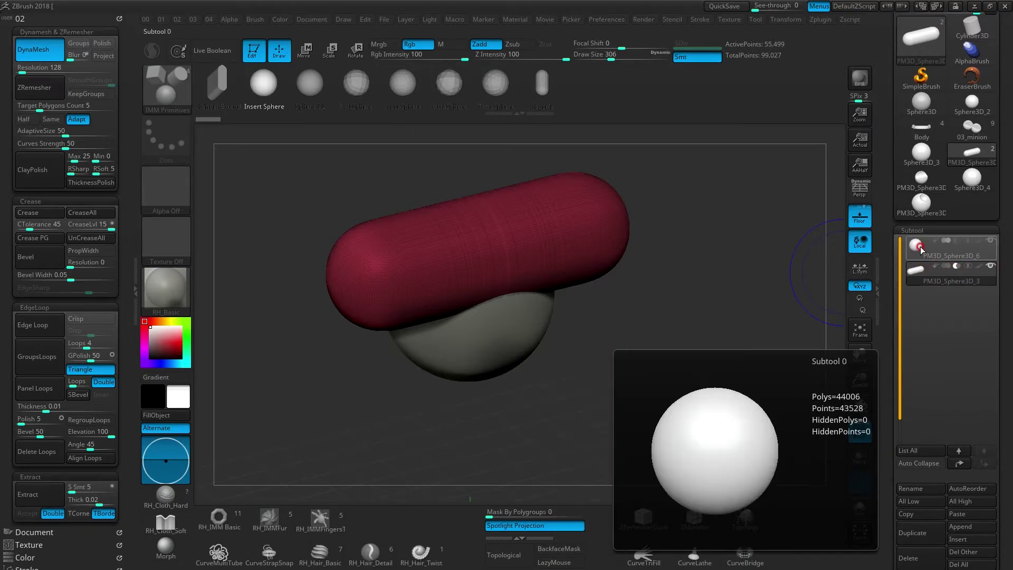
# Step: Select the sphere subtool and merge it down with the capsule into a single subtool
pyautogui.click(932, 258)
pyautogui.moveTo(889, 375); pyautogui.dragTo(904, 287)
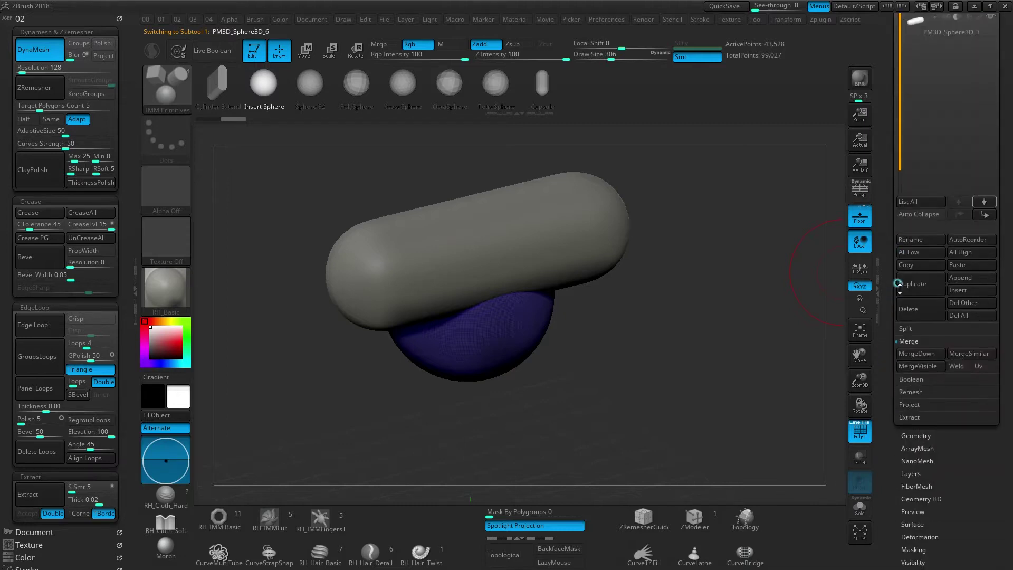
pyautogui.click(919, 356)
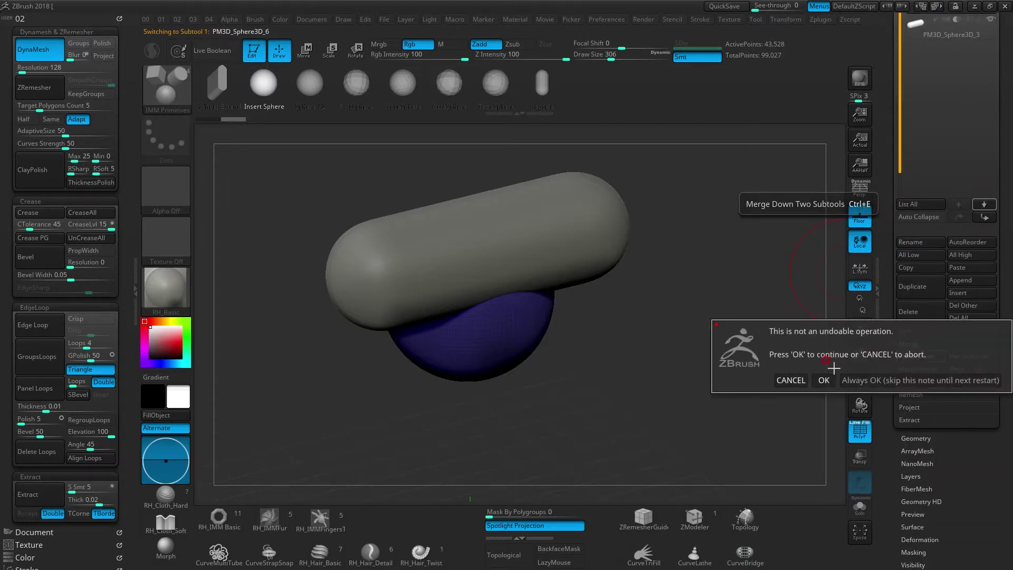
pyautogui.click(824, 380)
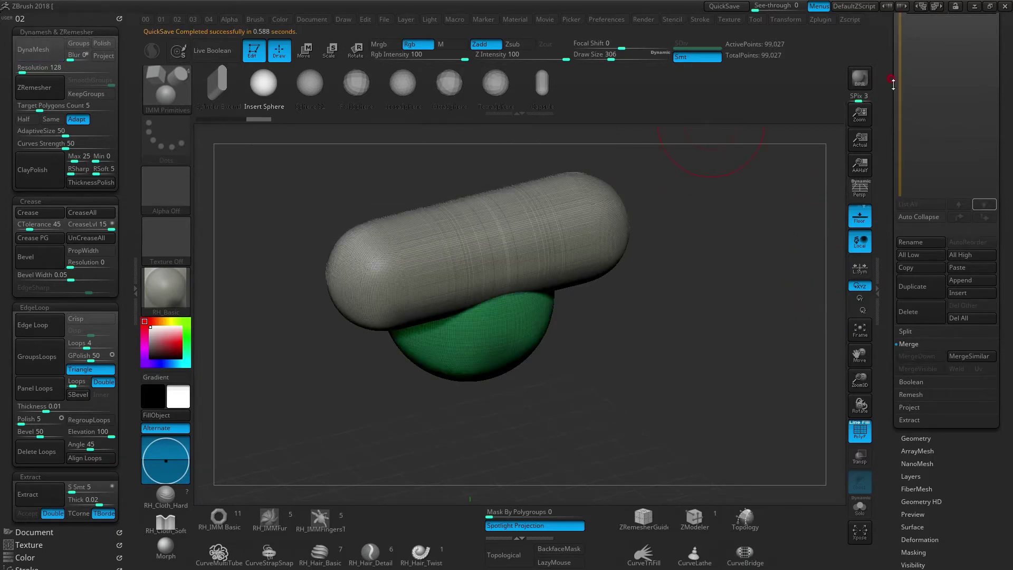
# Step: Apply DynaMesh at resolution 128 to the merged subtool to cut the capsule out of the sphere, and inspect the cut
pyautogui.moveTo(892, 85); pyautogui.dragTo(892, 232)
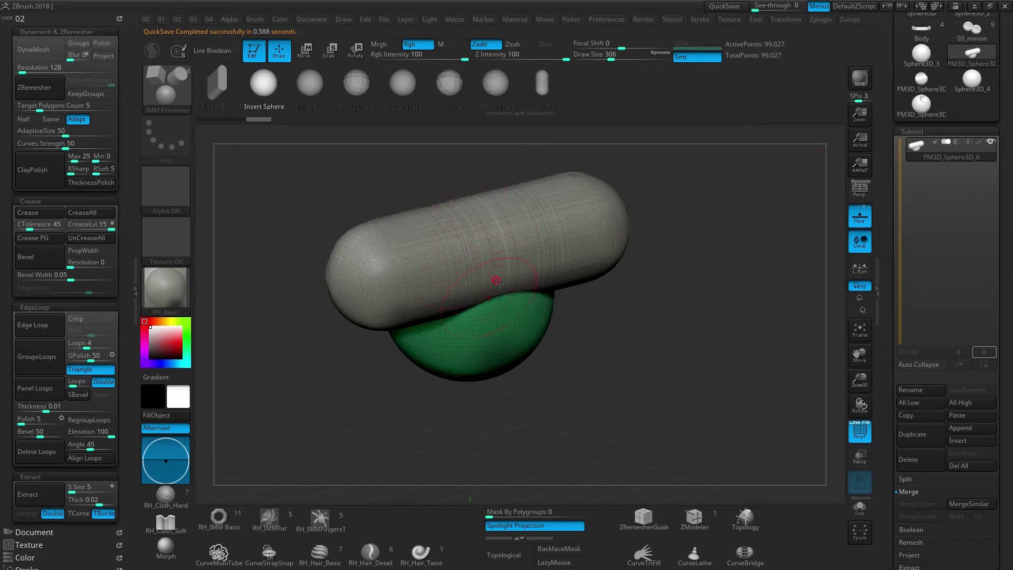
pyautogui.press('ctrl')
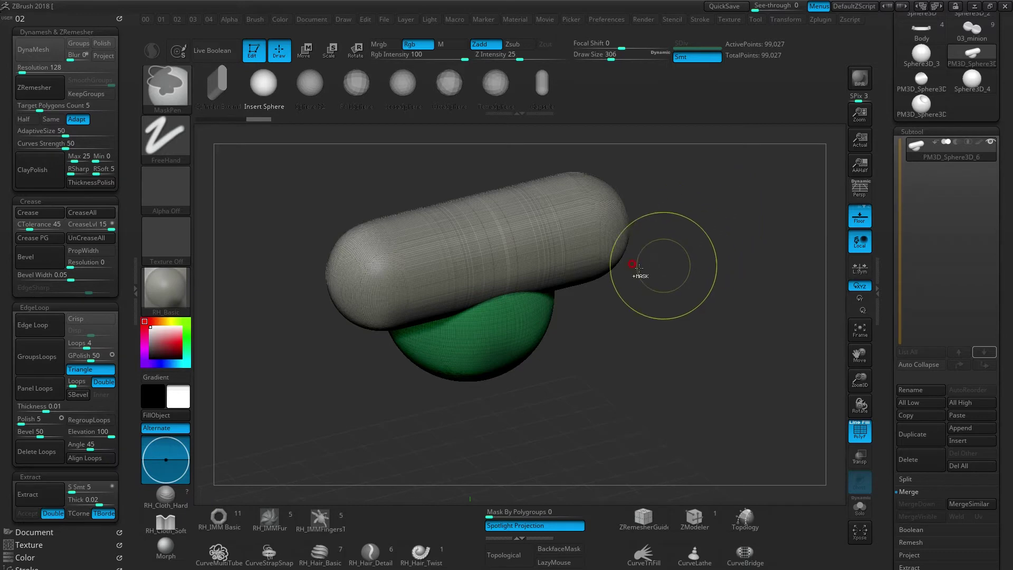
pyautogui.click(46, 50)
pyautogui.moveTo(458, 307); pyautogui.dragTo(510, 341, button='right')
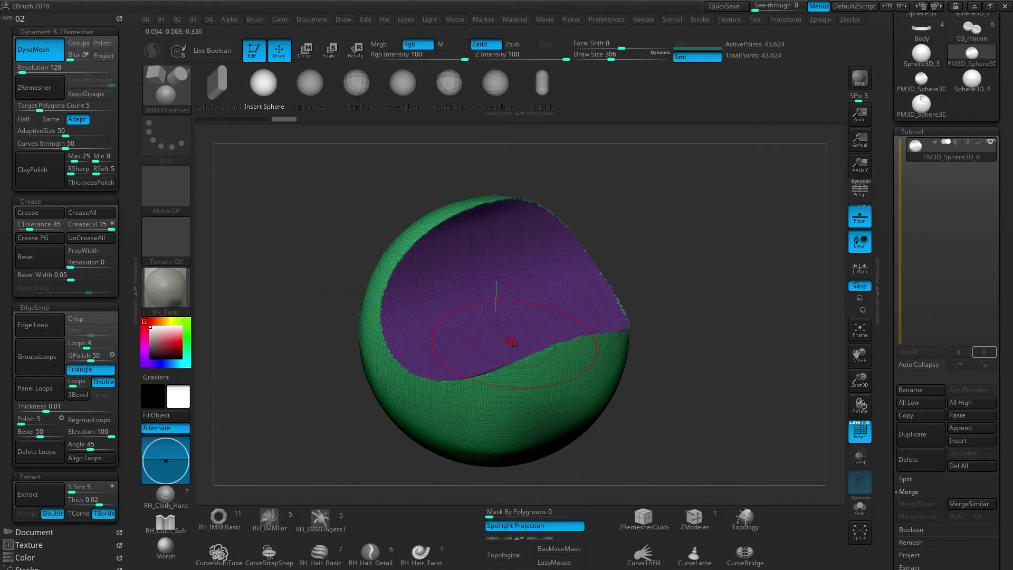